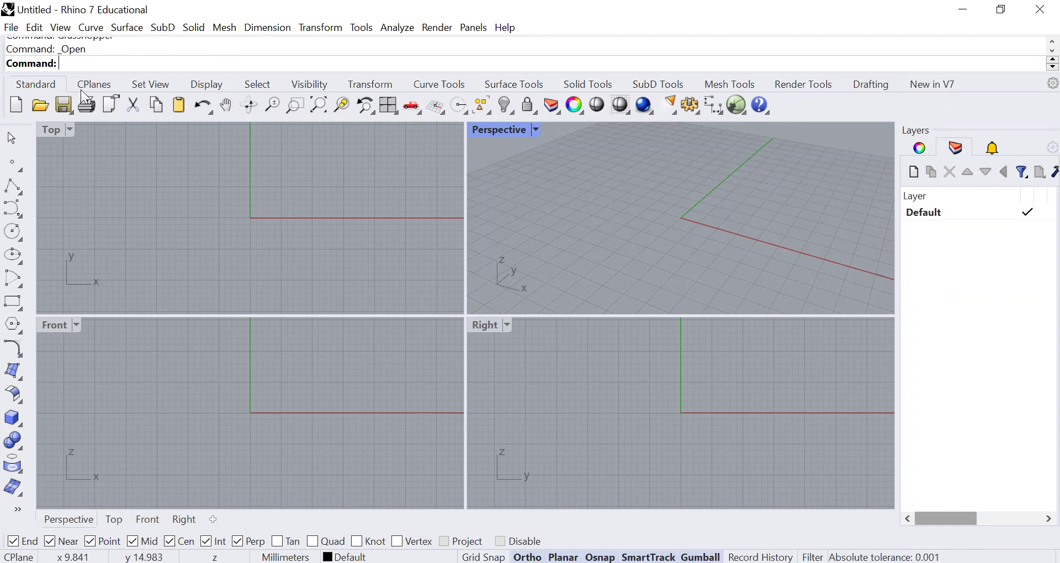
# Step: Browse the display and selection tool sets, then make the Right view active
pyautogui.click(104, 86)
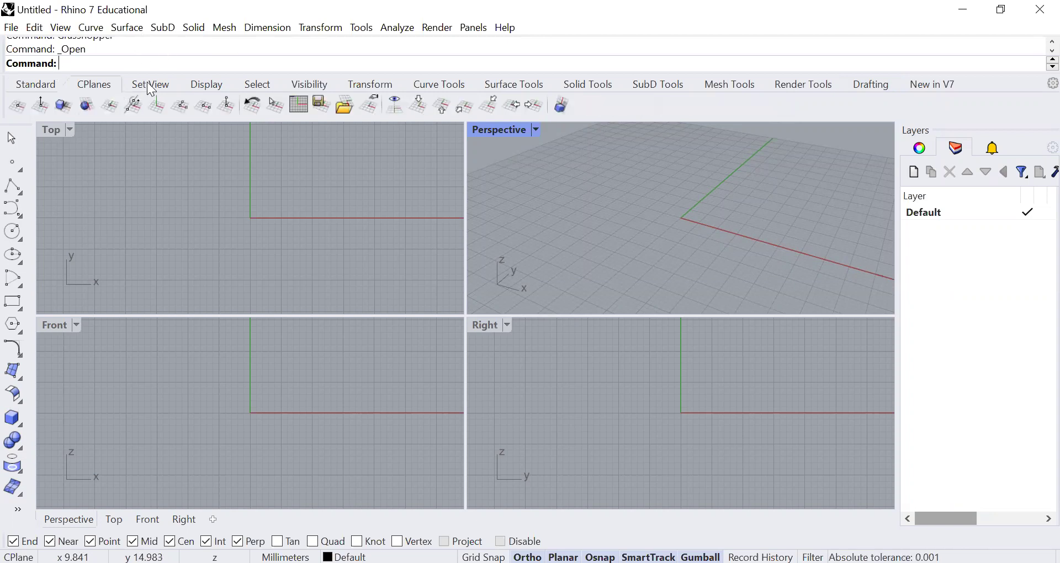
pyautogui.click(206, 84)
pyautogui.click(250, 90)
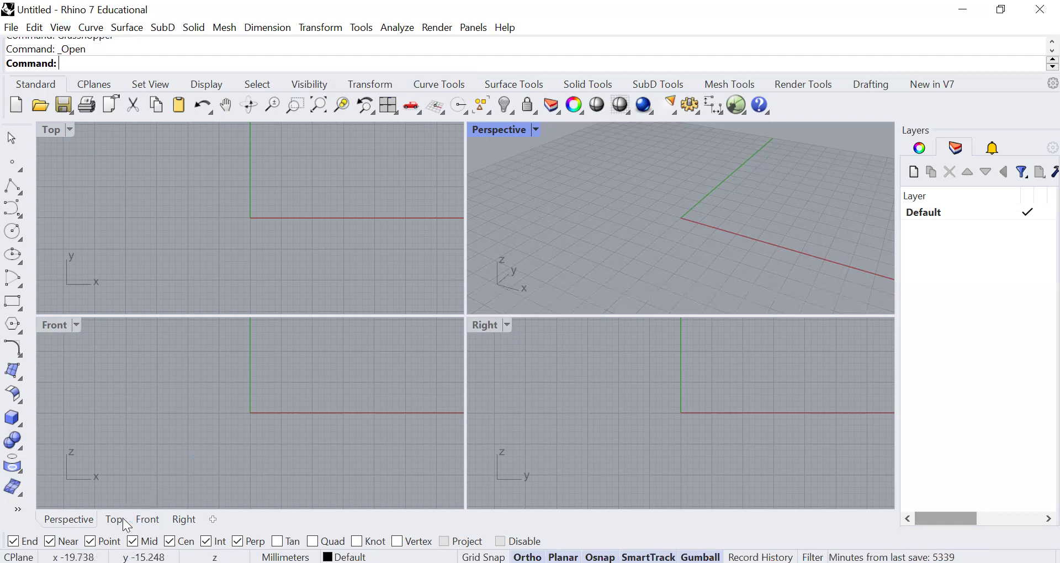
pyautogui.click(169, 518)
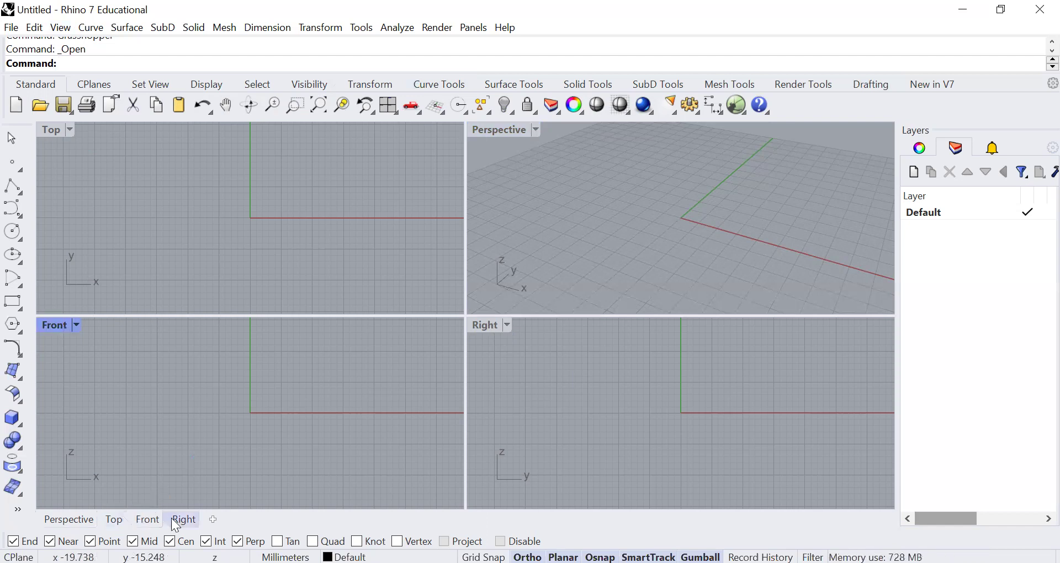
pyautogui.click(171, 518)
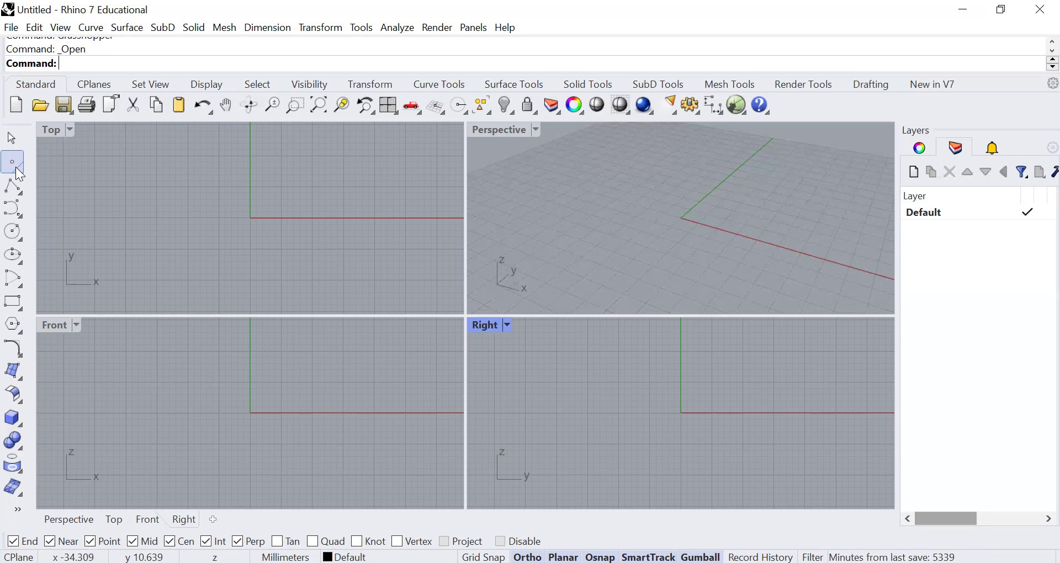
# Step: Look over the Point creation flyout, then activate the Top viewport
pyautogui.click(16, 167)
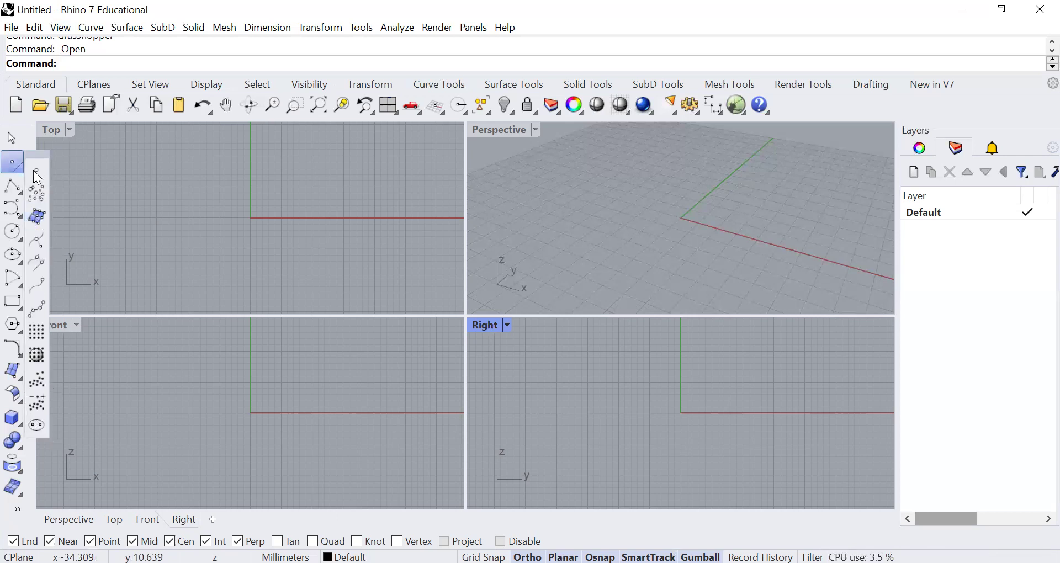
pyautogui.click(172, 216)
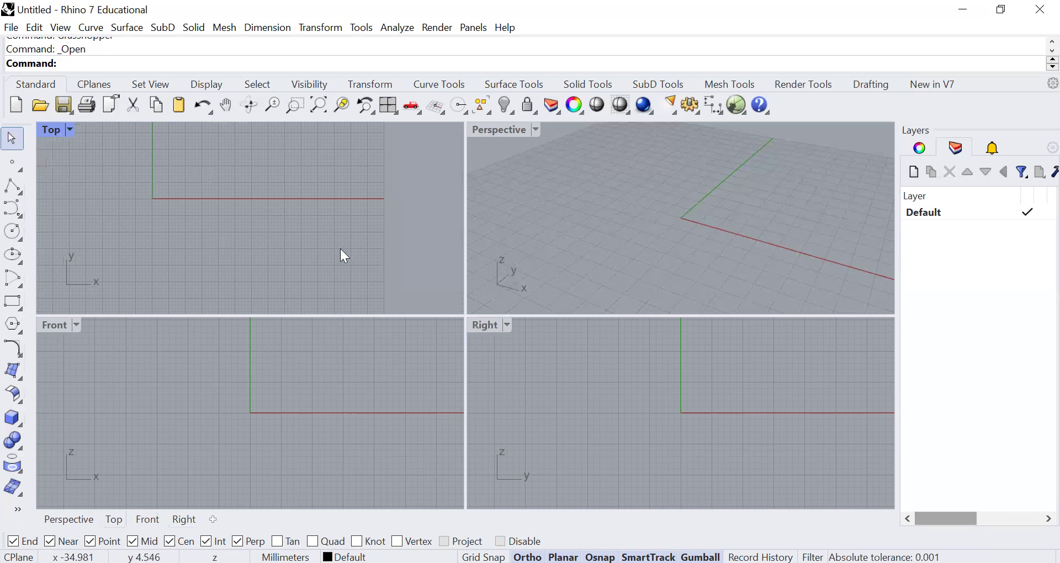
# Step: Toggle the Top and Perspective views between maximized and four-view, ending with Perspective maximized
pyautogui.press('Escape')
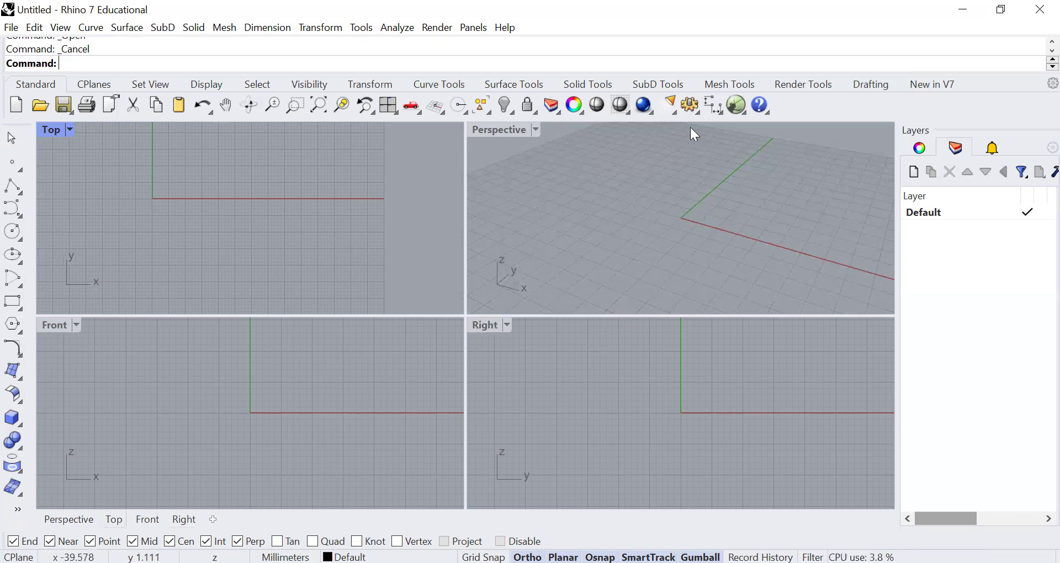
pyautogui.doubleClick(57, 131)
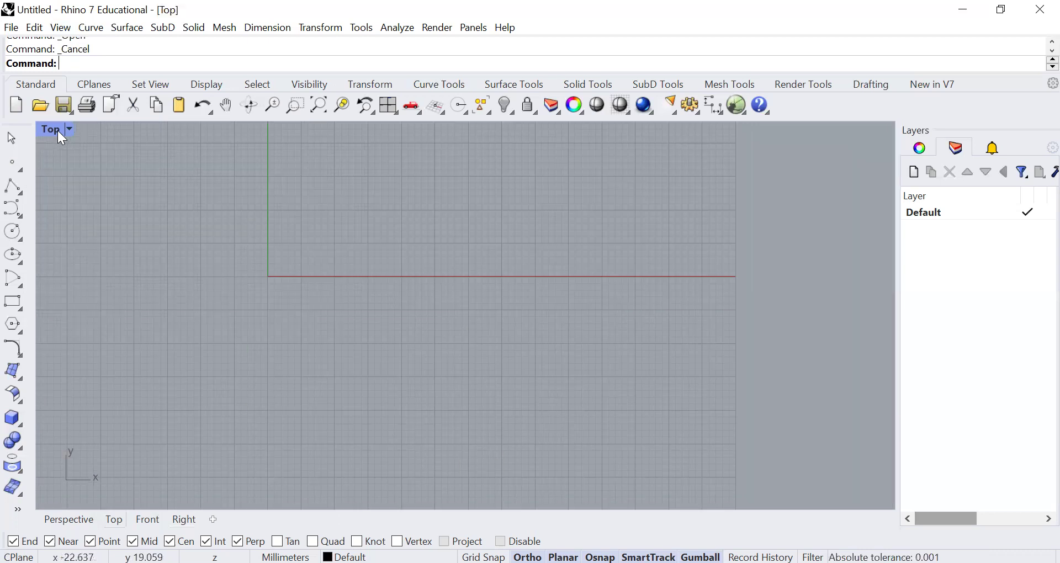
pyautogui.doubleClick(58, 131)
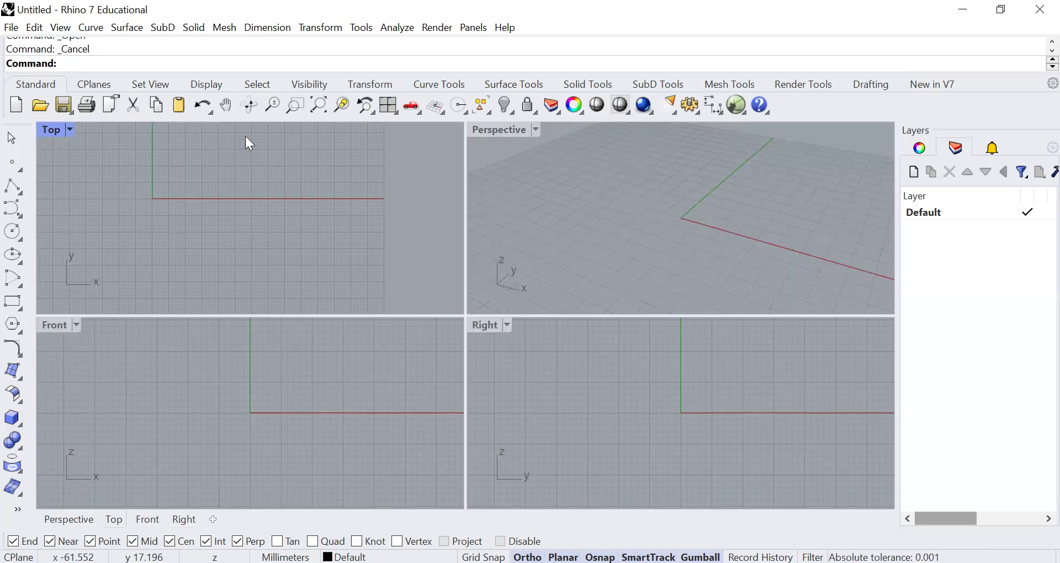
pyautogui.hotkey('ctrl', 'm')
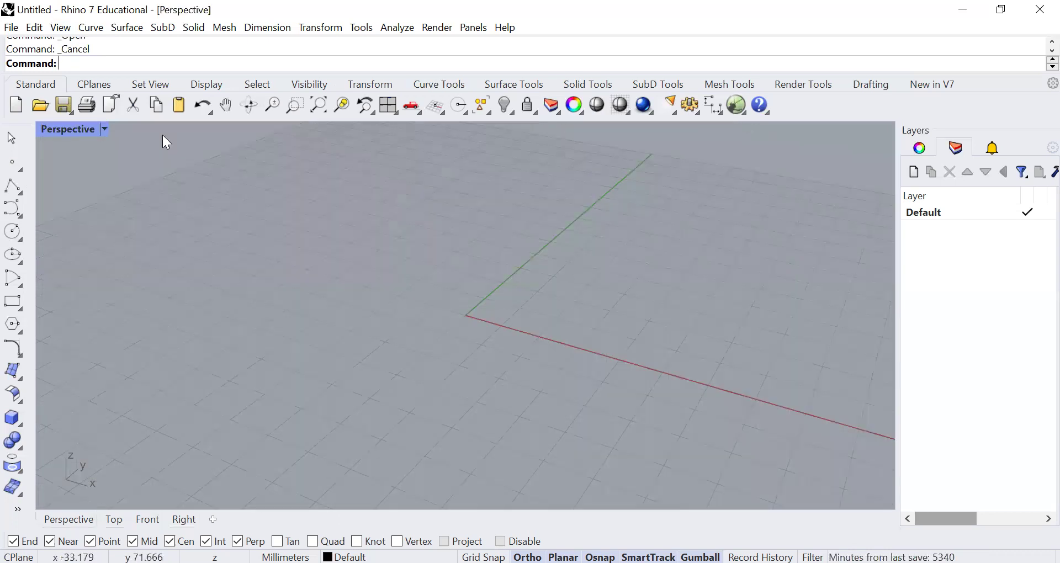
pyautogui.doubleClick(92, 130)
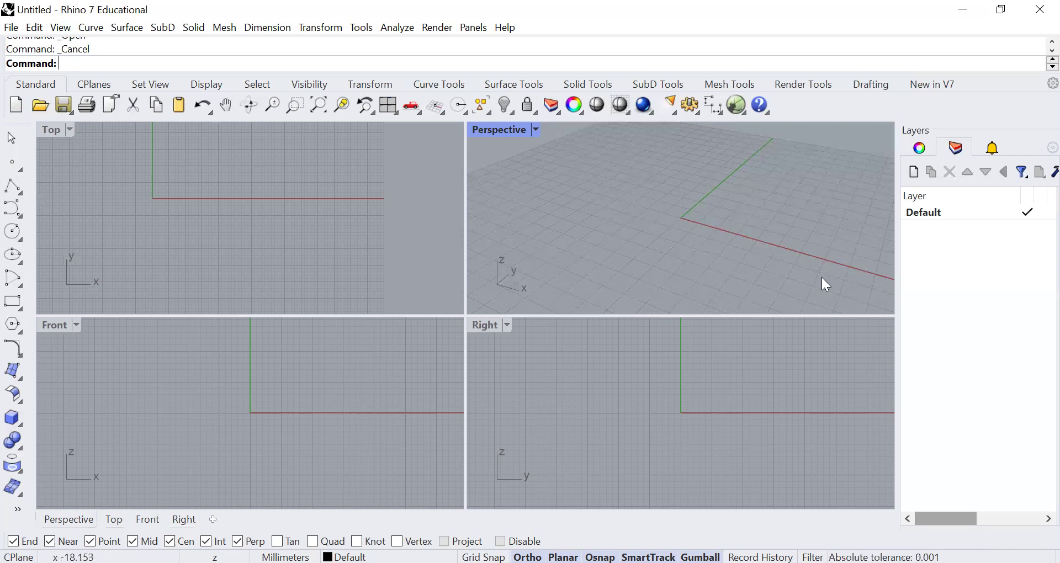
pyautogui.doubleClick(511, 132)
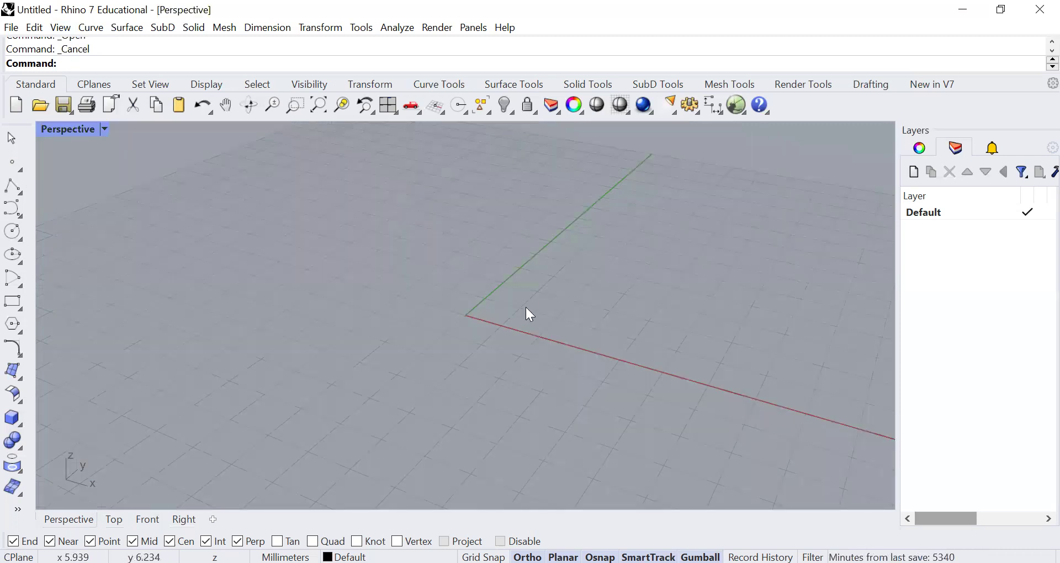
# Step: Save the untitled model using the Save button on the middle-click popup toolbar
pyautogui.middleClick(499, 319)
pyautogui.moveTo(584, 296); pyautogui.dragTo(554, 284, button='right')
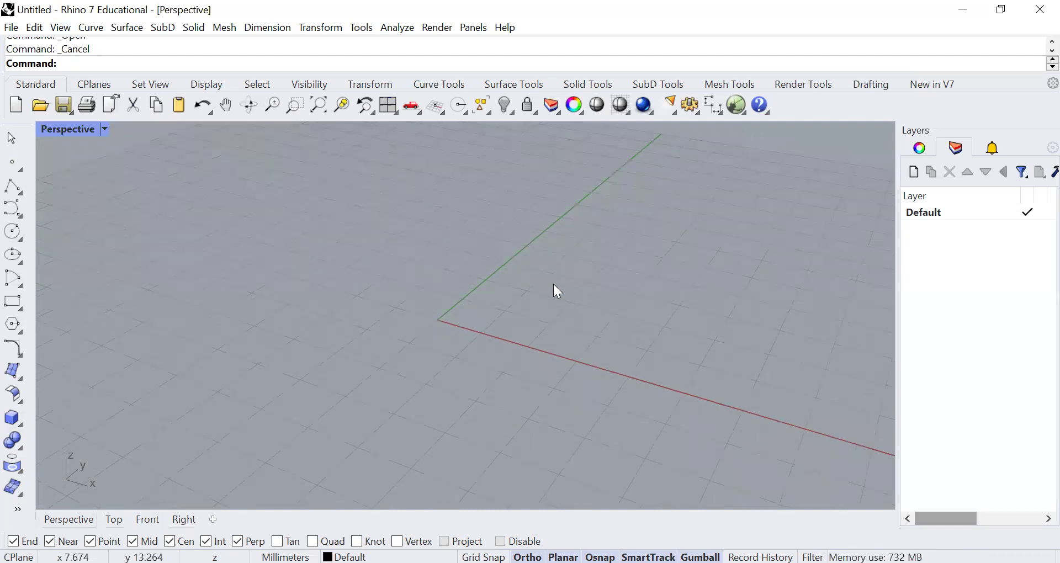
pyautogui.middleClick(482, 282)
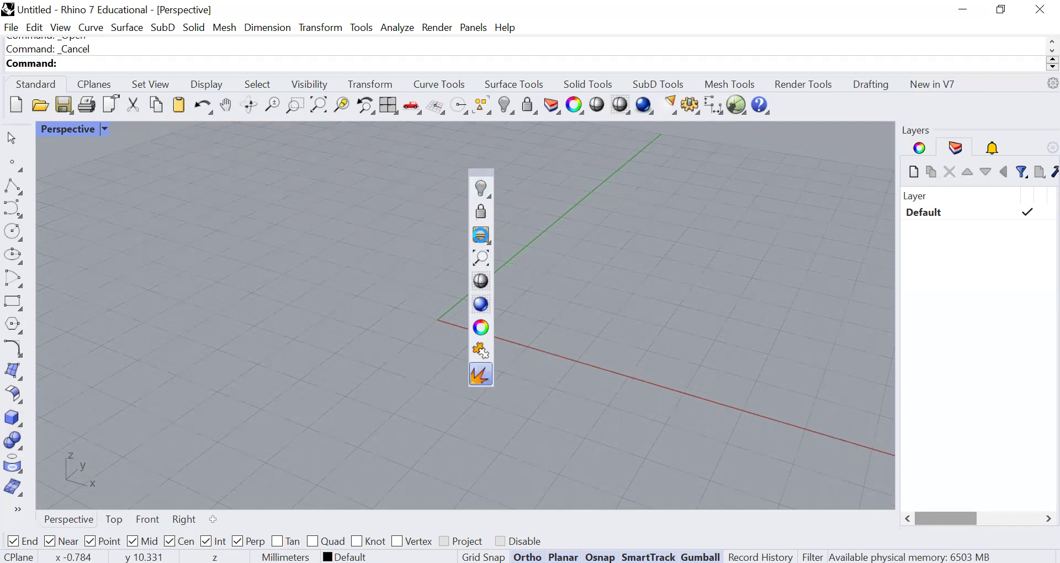
pyautogui.click(481, 235)
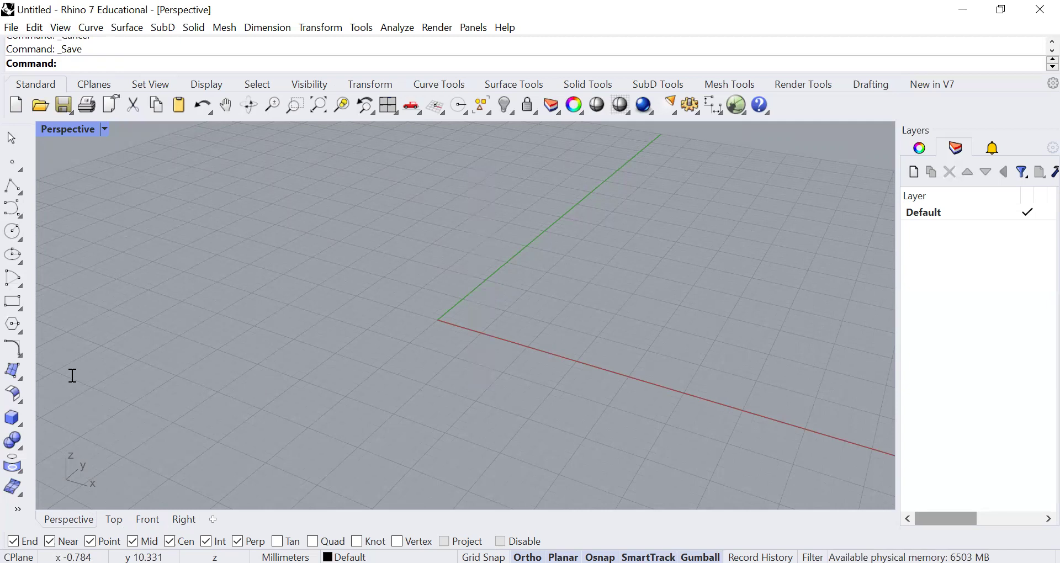
# Step: Save the file under the name intro
pyautogui.write('intro')
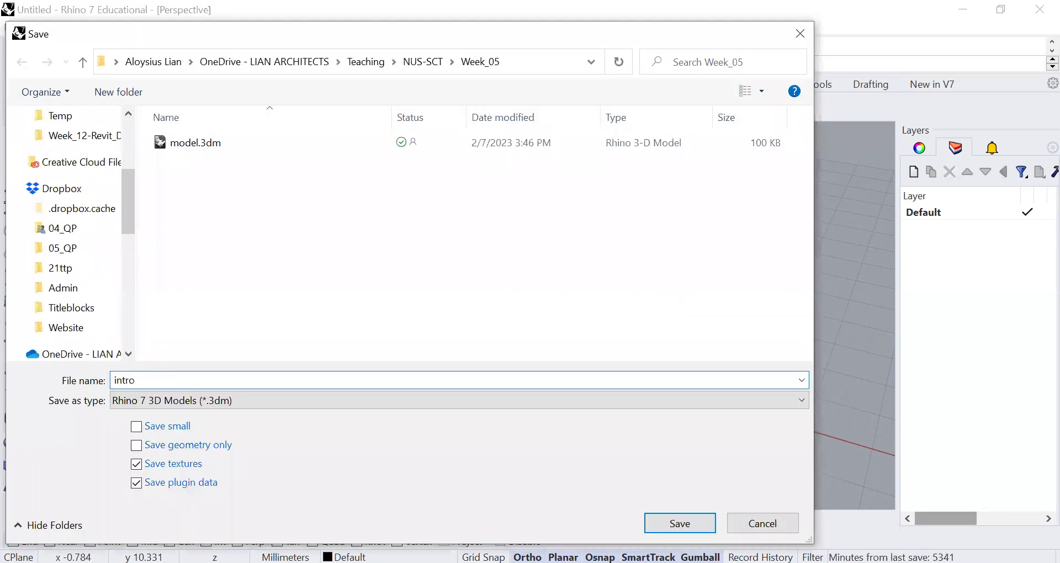
pyautogui.click(683, 525)
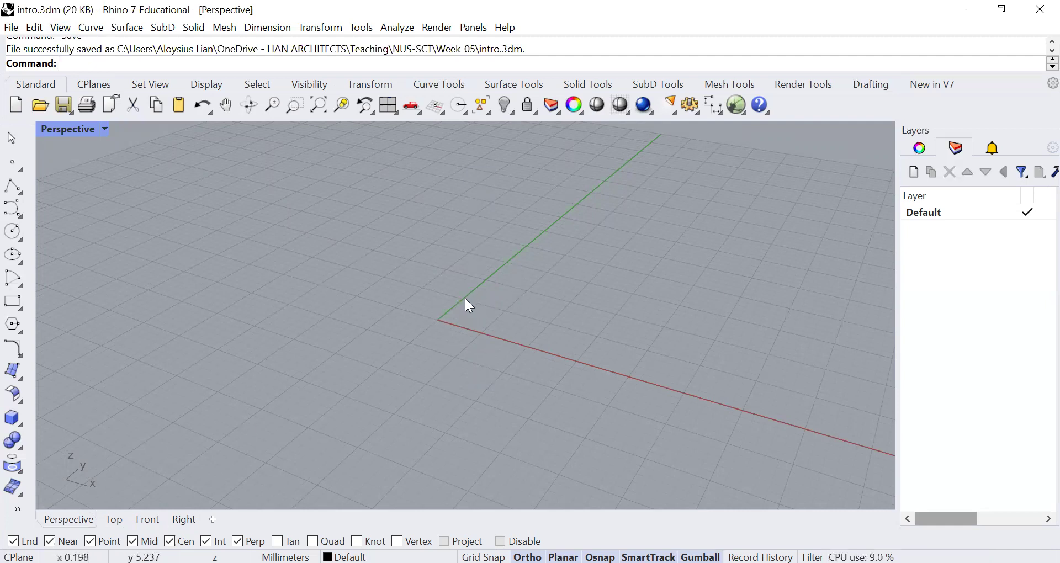
pyautogui.moveTo(521, 313); pyautogui.dragTo(608, 303, button='right')
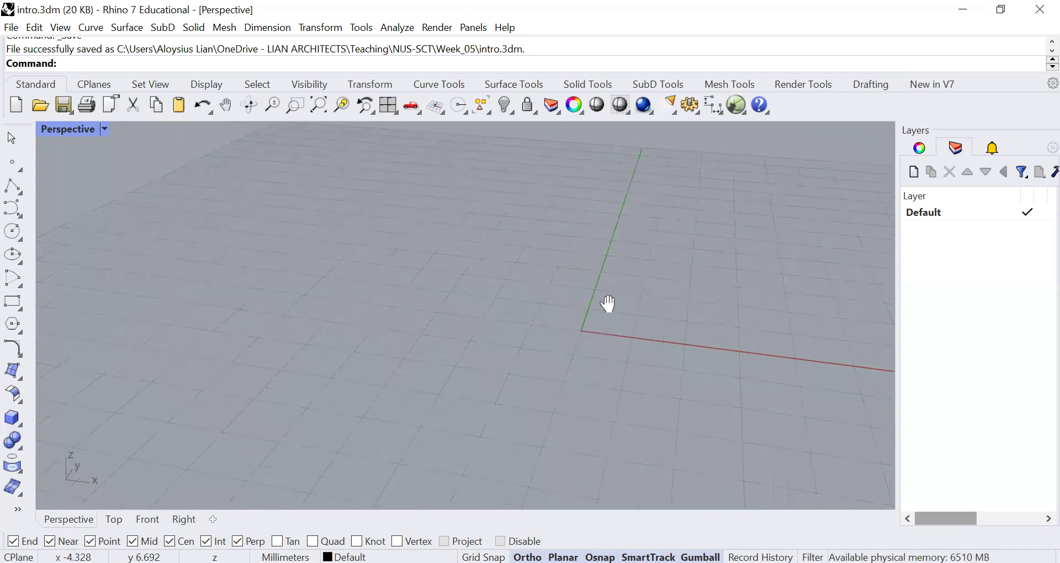
pyautogui.keyDown('shift'); pyautogui.moveTo(519, 309); pyautogui.dragTo(350, 300, button='right'); pyautogui.keyUp('shift')
pyautogui.keyDown('shift'); pyautogui.moveTo(632, 311); pyautogui.dragTo(840, 311, button='right'); pyautogui.keyUp('shift')
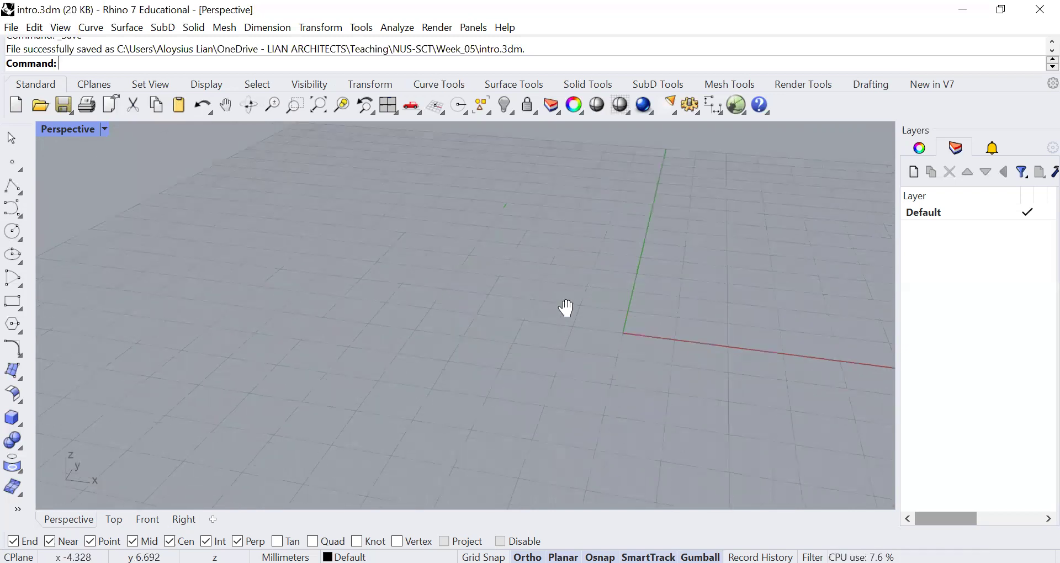
pyautogui.keyDown('shift'); pyautogui.moveTo(626, 312); pyautogui.dragTo(582, 296, button='right'); pyautogui.keyUp('shift')
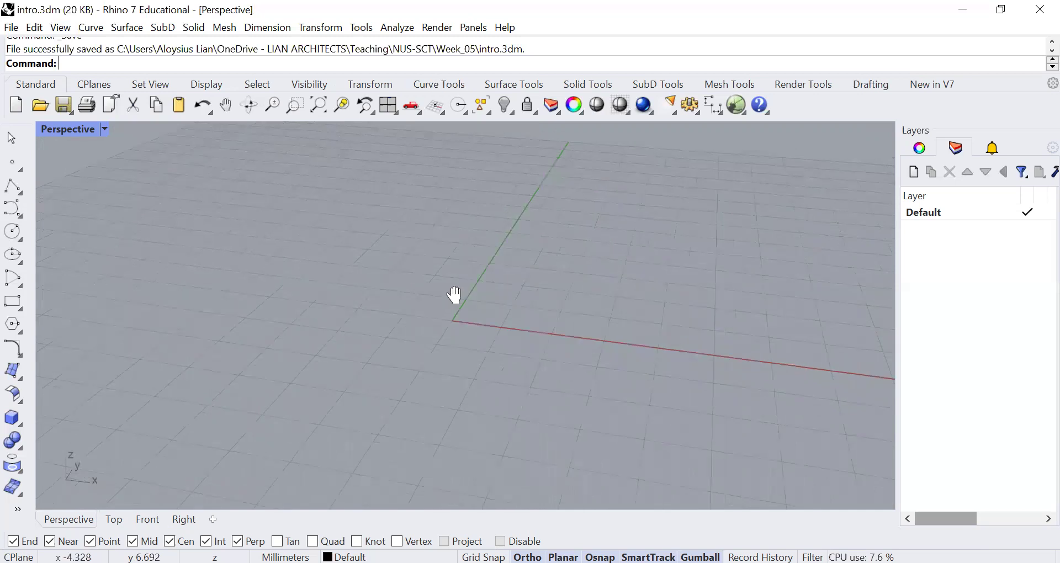
pyautogui.scroll(1, 448, 291)
pyautogui.scroll(-3, 449, 291)
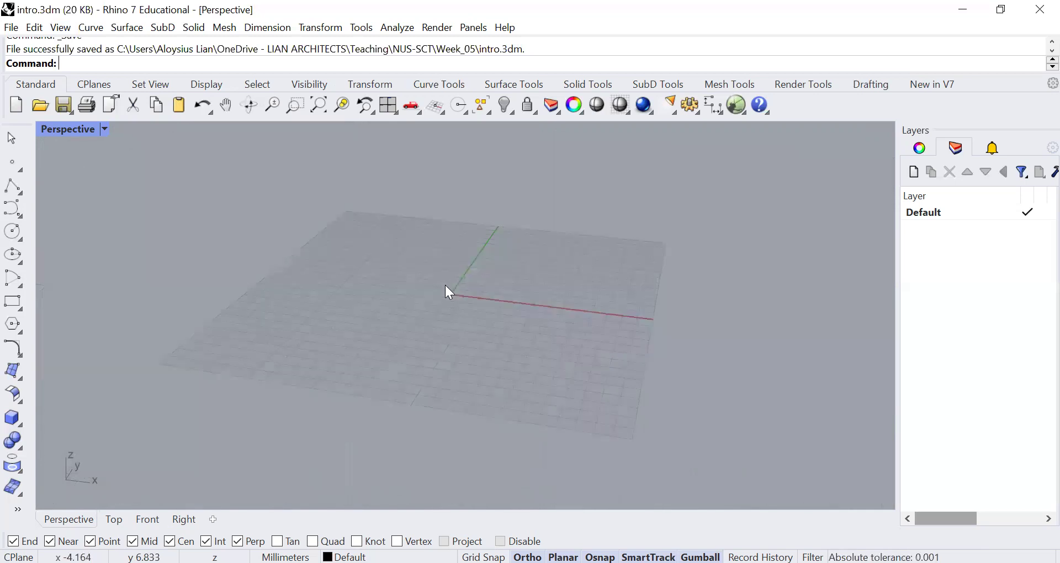
pyautogui.scroll(3, 448, 291)
pyautogui.scroll(-3, 449, 292)
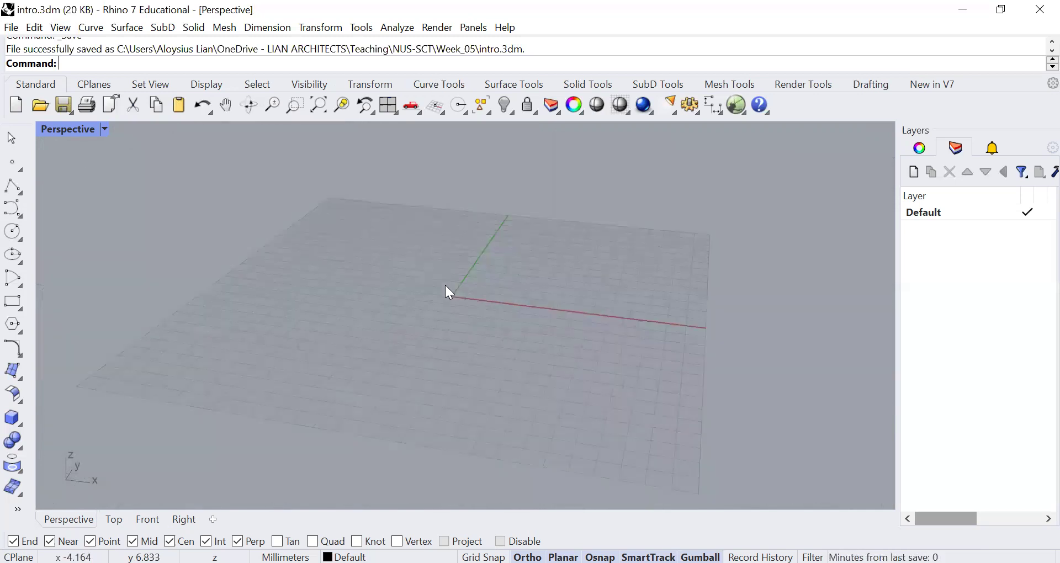
pyautogui.scroll(3, 449, 292)
pyautogui.scroll(-3, 448, 291)
pyautogui.scroll(3, 445, 285)
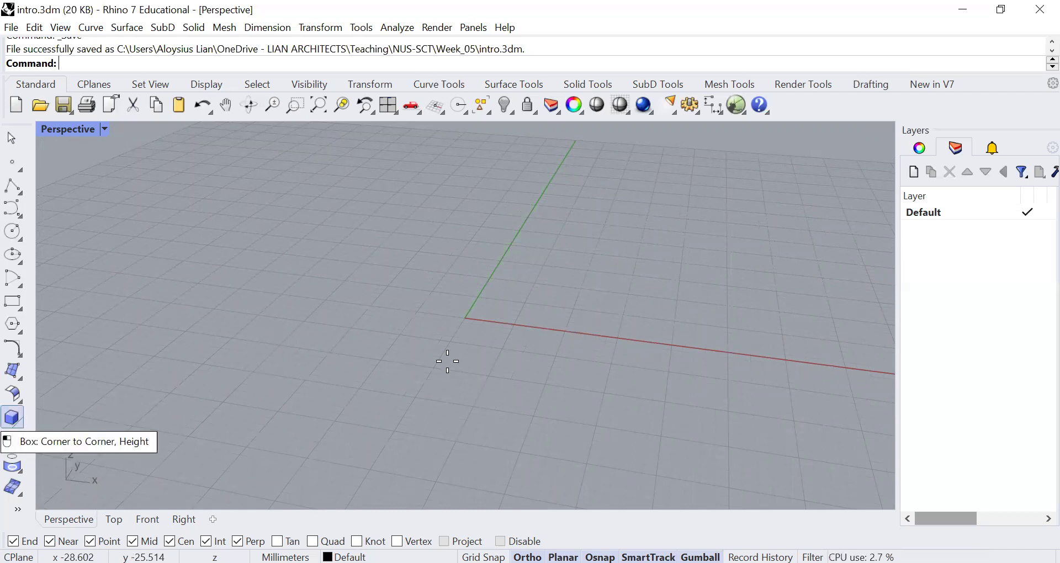
# Step: Draw a squat box from two base corners and a height
pyautogui.click(435, 344)
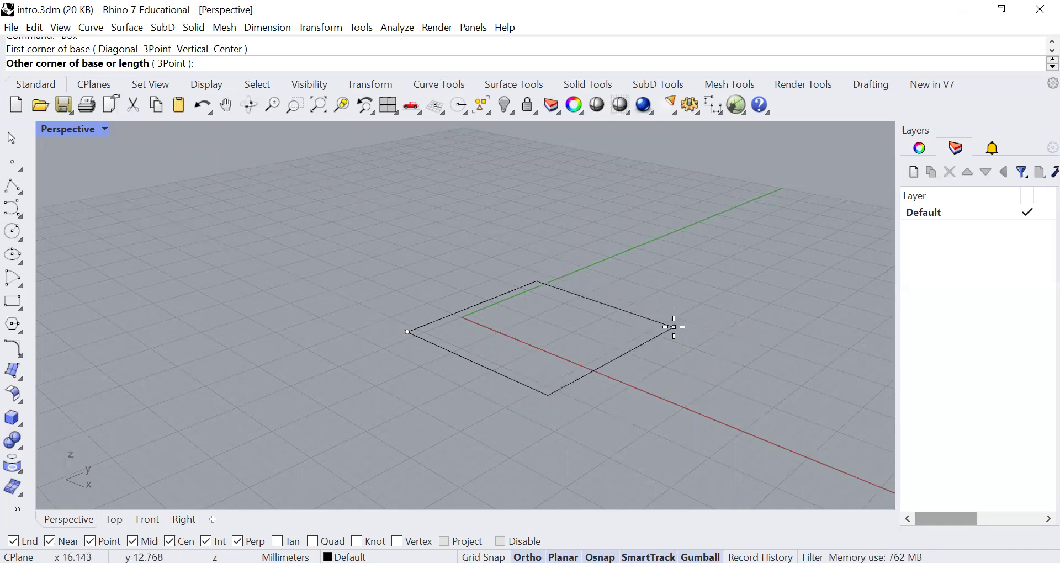
pyautogui.click(674, 327)
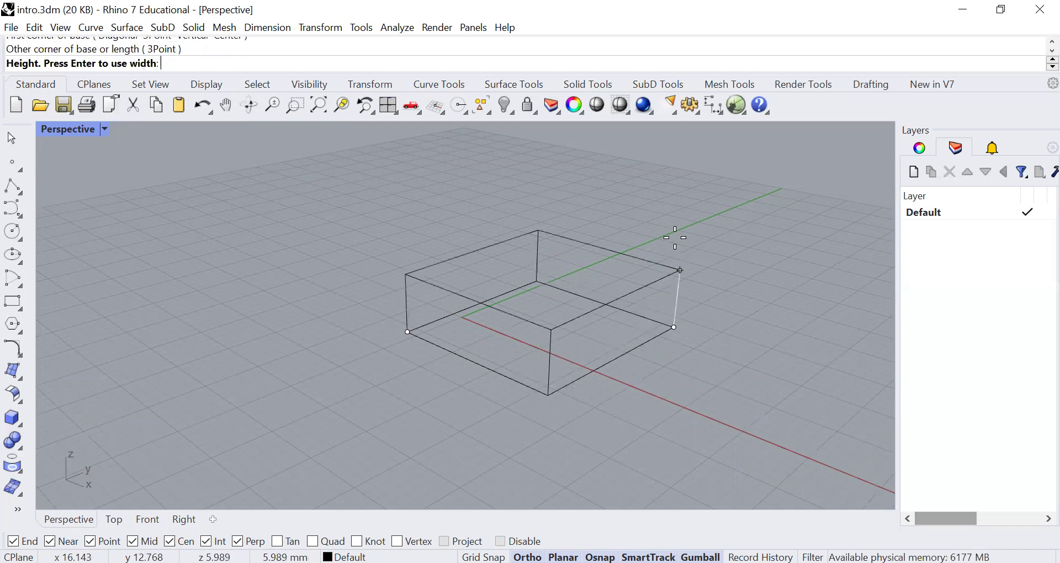
pyautogui.click(676, 201)
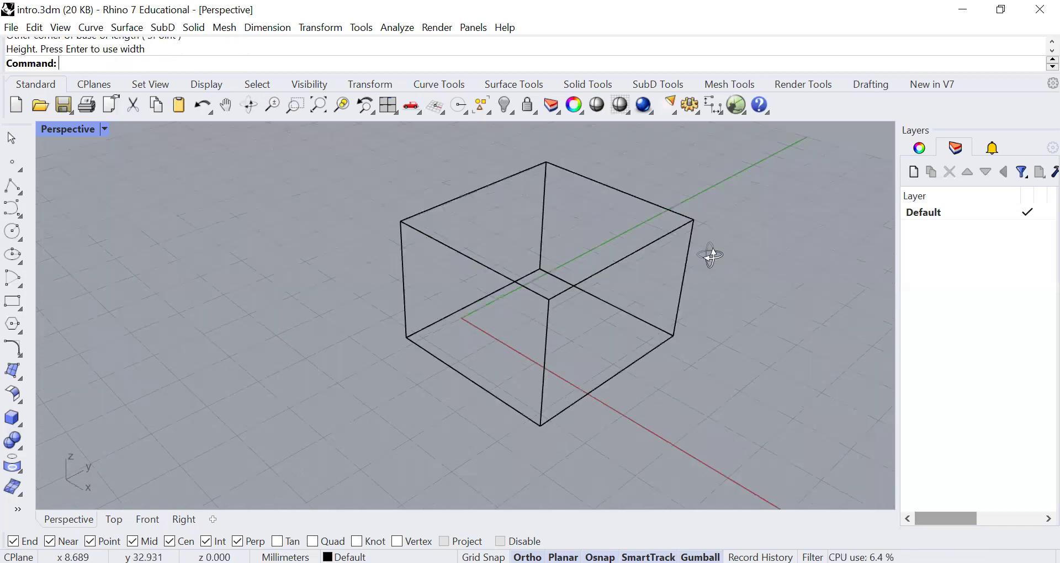
pyautogui.moveTo(722, 272); pyautogui.dragTo(712, 266, button='right')
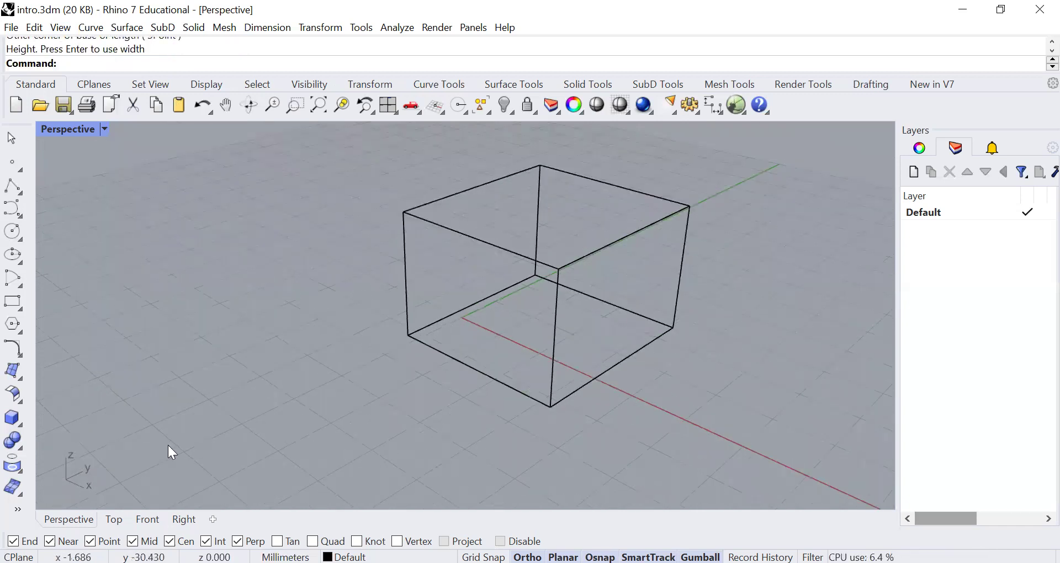
# Step: Run Box again and draw a taller box beside the first one
pyautogui.write('Box')
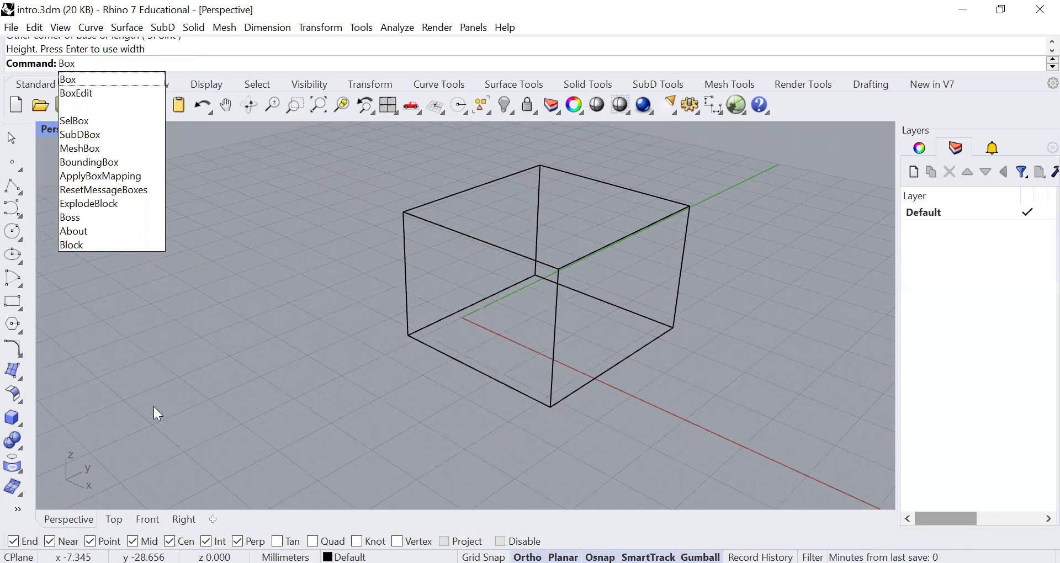
pyautogui.press('Return')
pyautogui.scroll(-3, 437, 401)
pyautogui.click(401, 379)
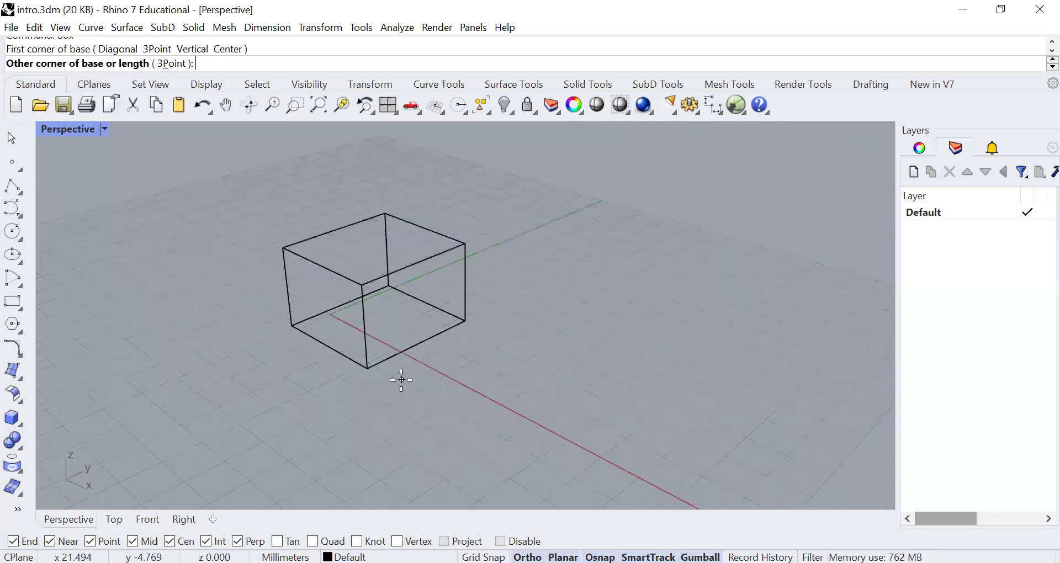
pyautogui.click(553, 368)
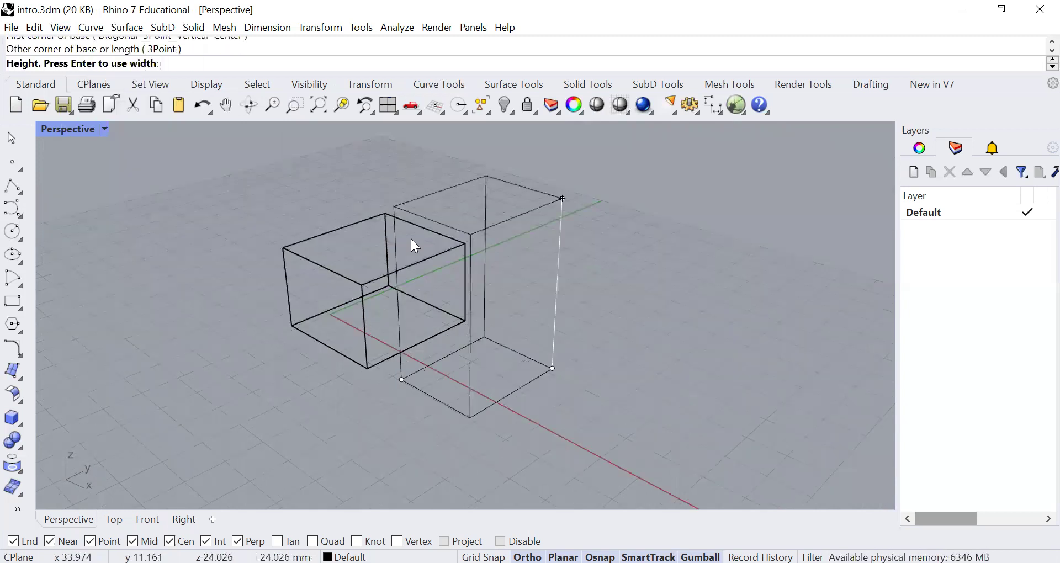
pyautogui.click(167, 356)
pyautogui.moveTo(167, 356); pyautogui.dragTo(168, 355, button='right')
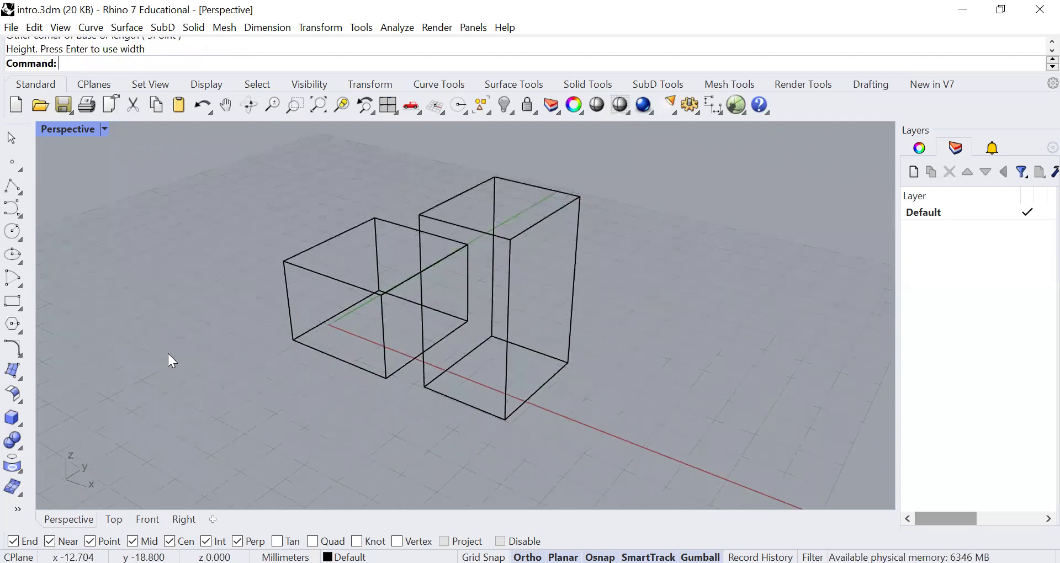
# Step: Switch the Perspective view to Rendered display mode and orbit around the boxes
pyautogui.click(104, 129)
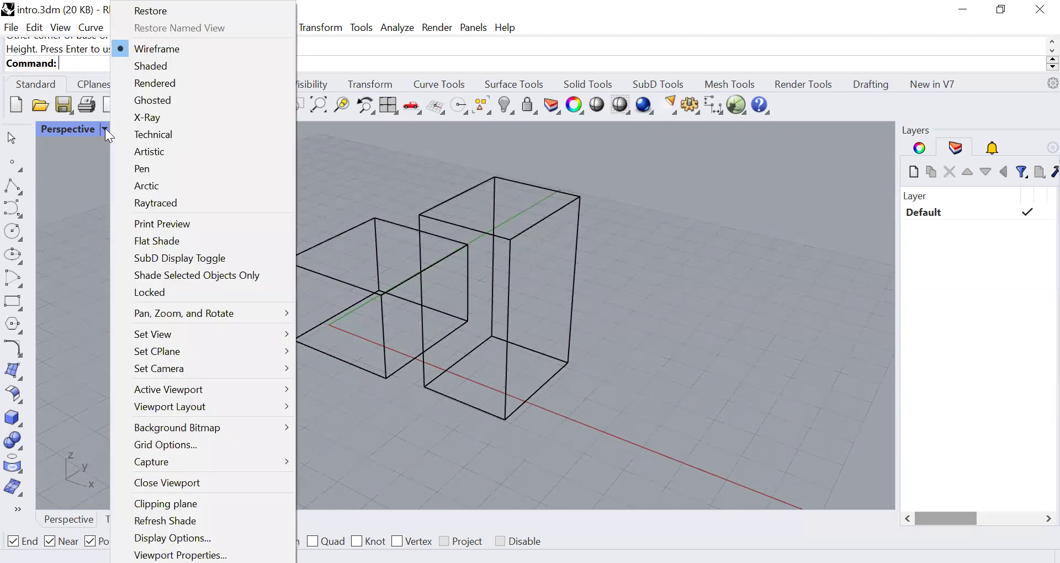
pyautogui.click(154, 66)
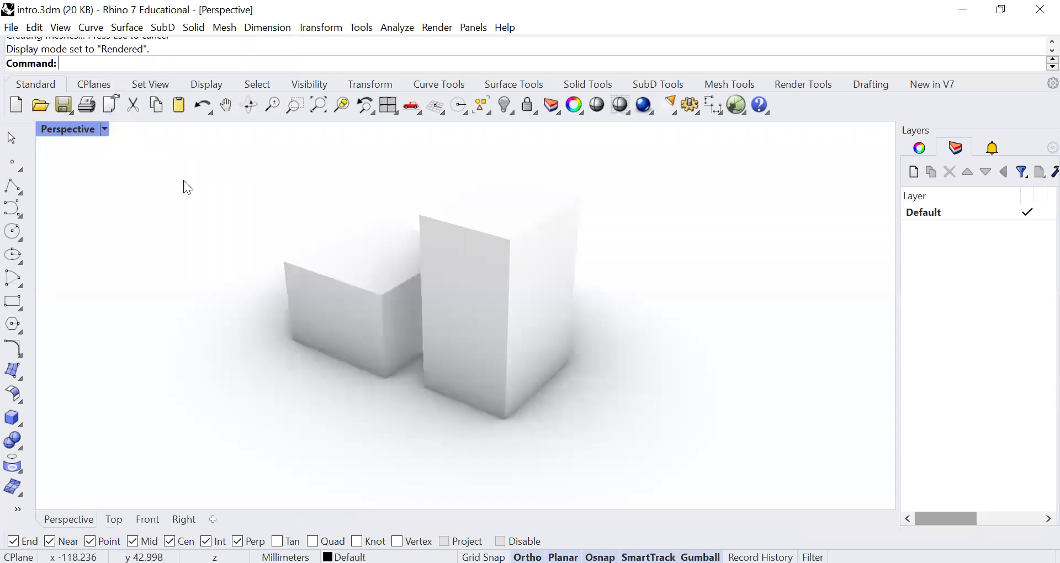
pyautogui.moveTo(457, 325); pyautogui.dragTo(476, 353, button='right')
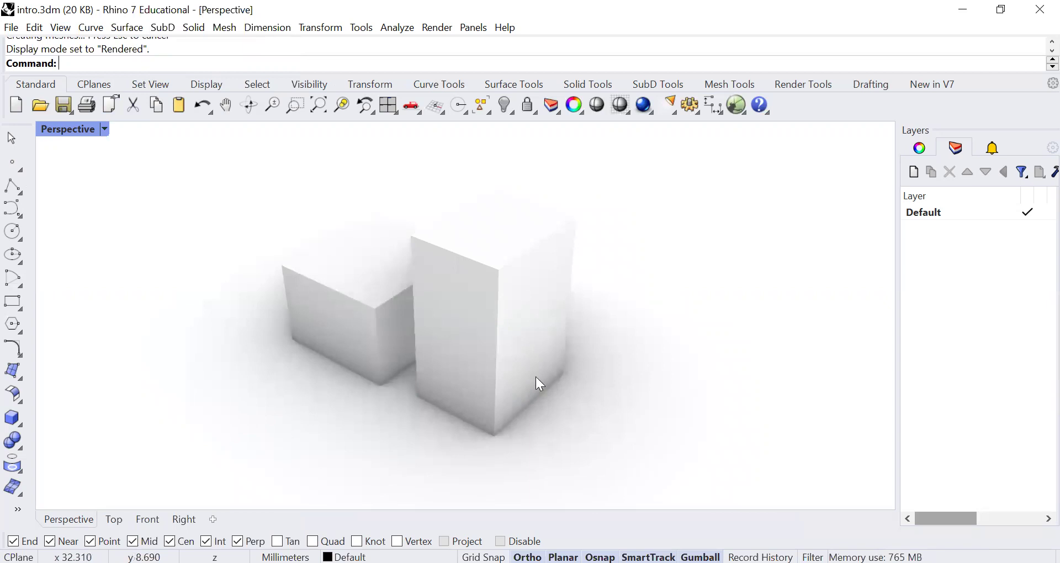
# Step: Select the smaller box and drag it along X and Y with the gumball arrows
pyautogui.click(512, 383)
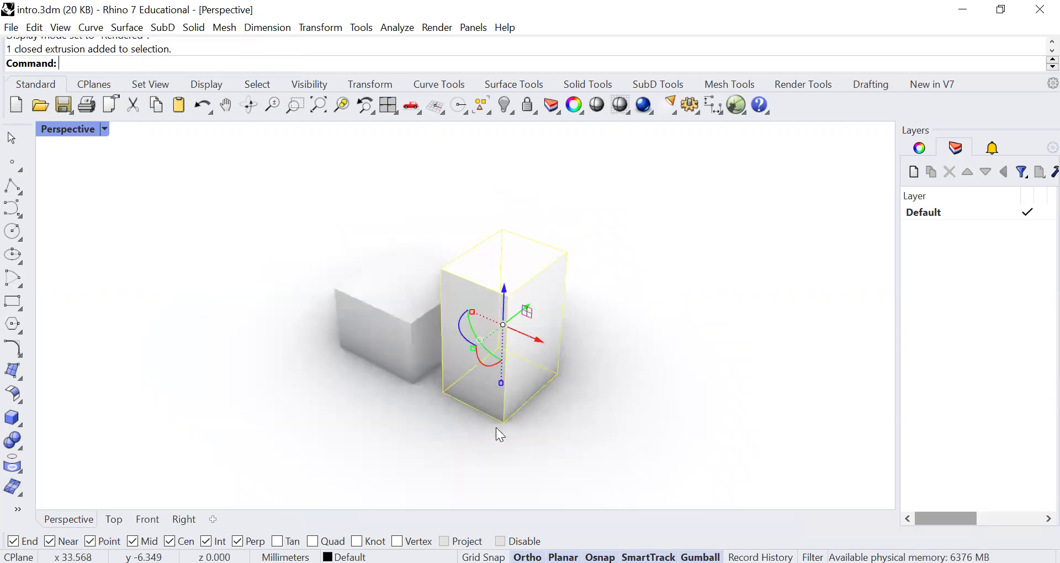
pyautogui.click(403, 323)
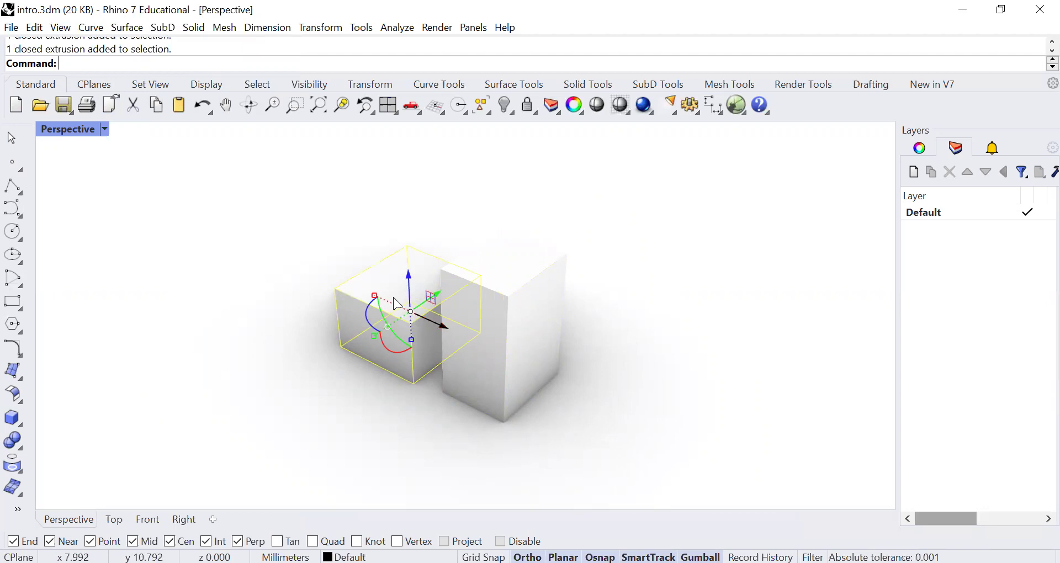
pyautogui.moveTo(441, 324); pyautogui.dragTo(374, 310)
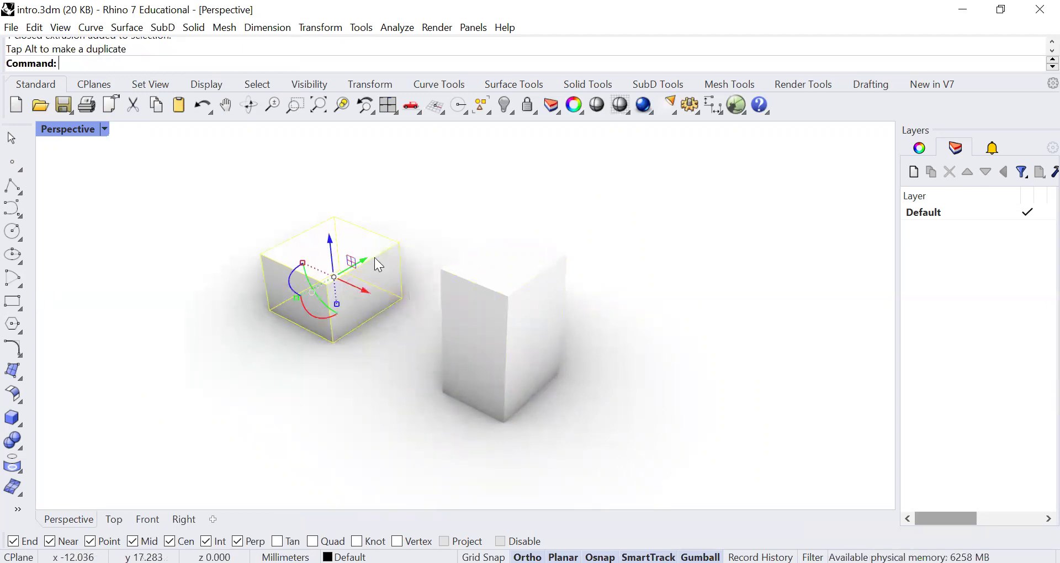
pyautogui.moveTo(370, 260); pyautogui.dragTo(354, 296)
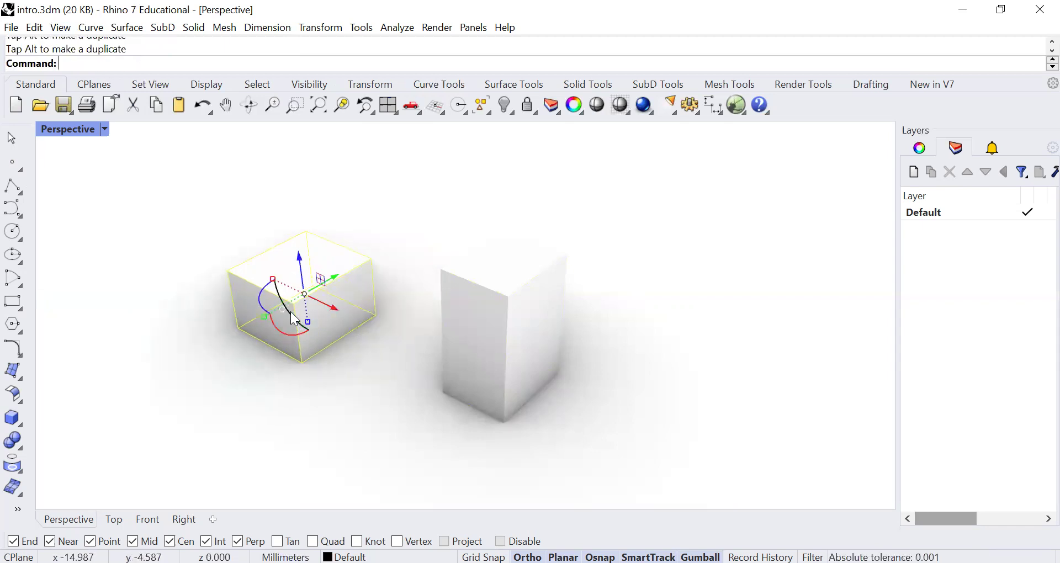
# Step: Rotate the smaller box, turn the tall box by -90 degrees, then reselect the small box
pyautogui.moveTo(292, 313); pyautogui.dragTo(256, 359)
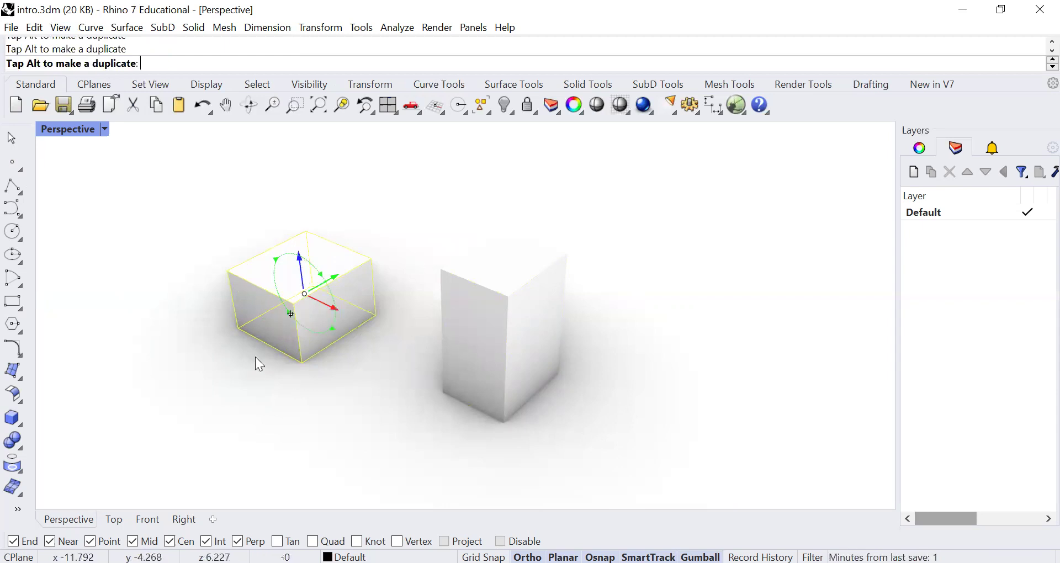
pyautogui.click(481, 333)
pyautogui.moveTo(458, 334); pyautogui.dragTo(415, 307)
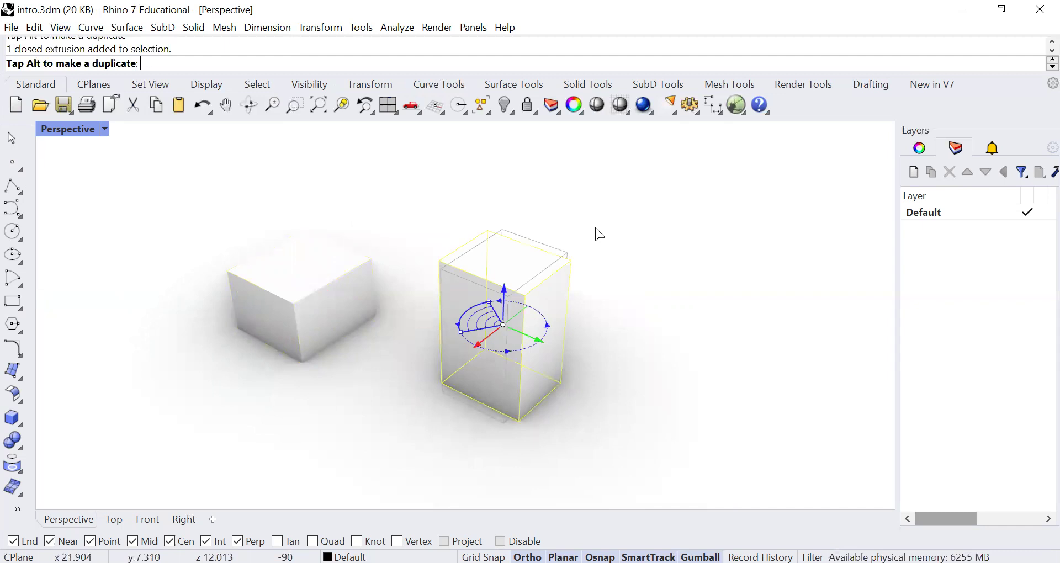
pyautogui.click(668, 297)
pyautogui.click(327, 309)
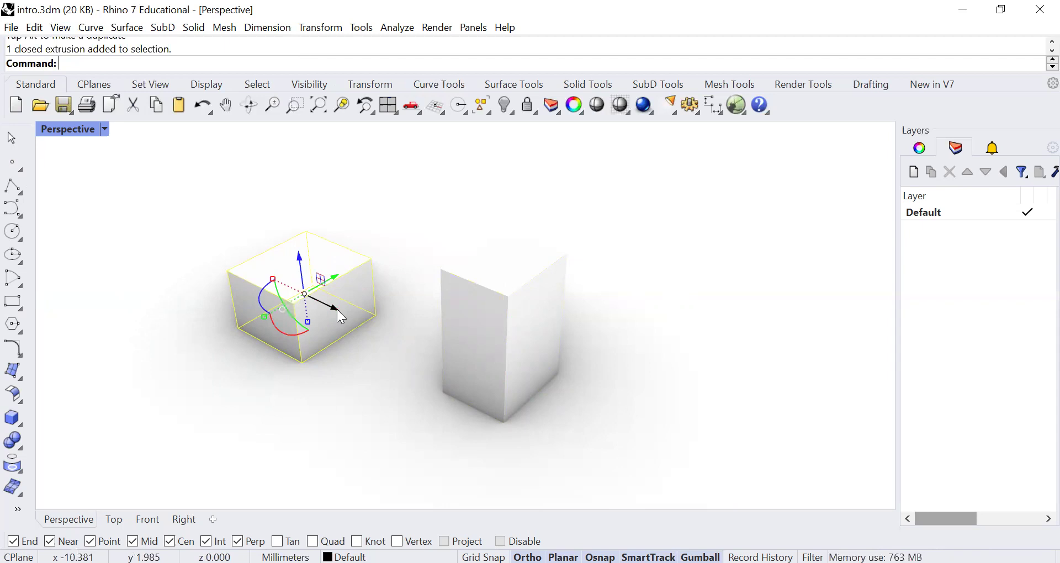
# Step: Move the smaller box exactly 100 along X, then orbit to view both boxes
pyautogui.click(338, 310)
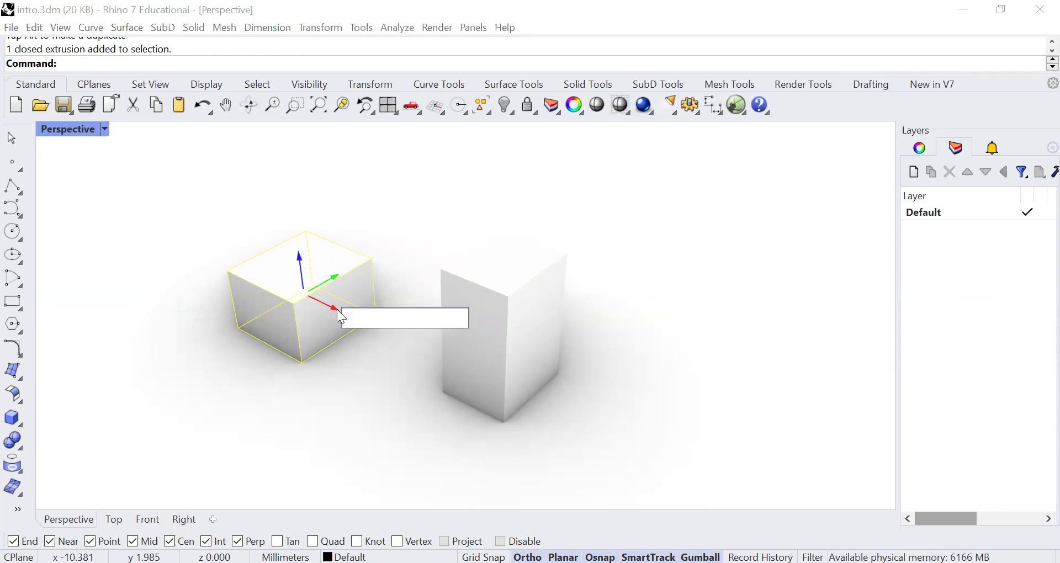
pyautogui.write('100')
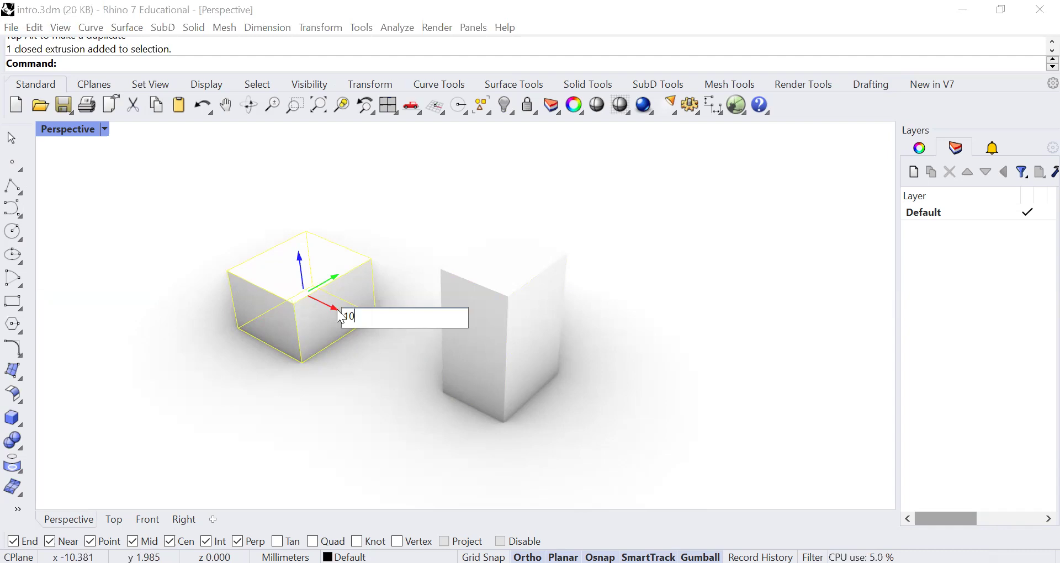
pyautogui.press('Return')
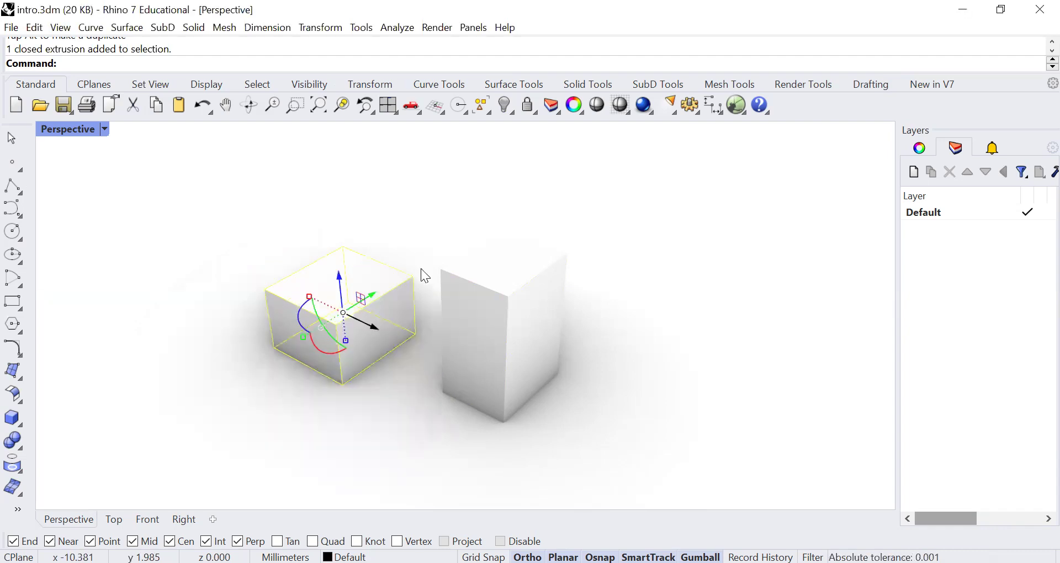
pyautogui.click(428, 297)
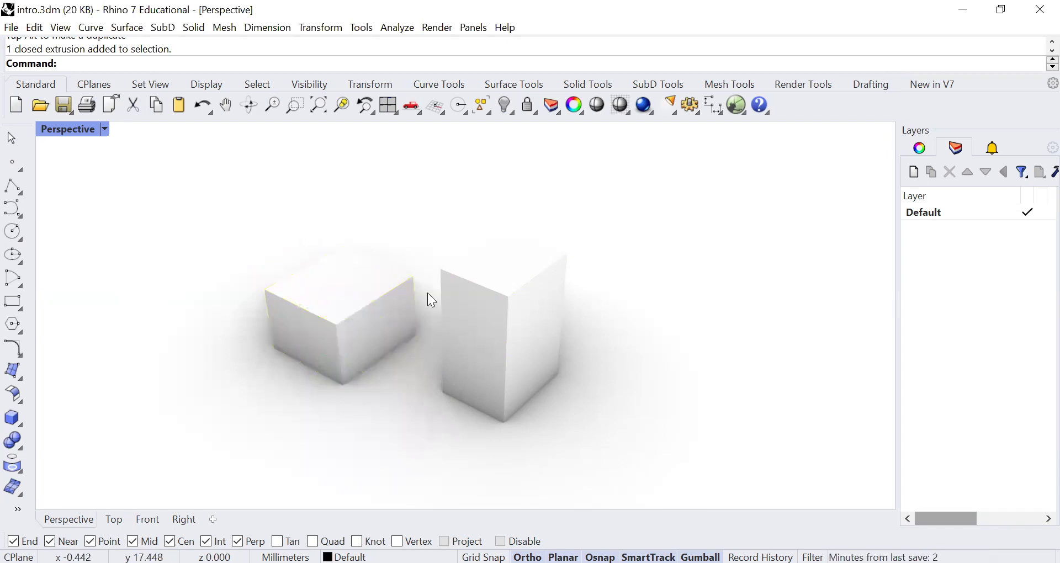
pyautogui.moveTo(425, 314)
pyautogui.mouseDown(button='right')
pyautogui.moveTo(431, 275)
pyautogui.moveTo(512, 287)
pyautogui.moveTo(433, 352)
pyautogui.moveTo(417, 313)
pyautogui.mouseUp(button='right')
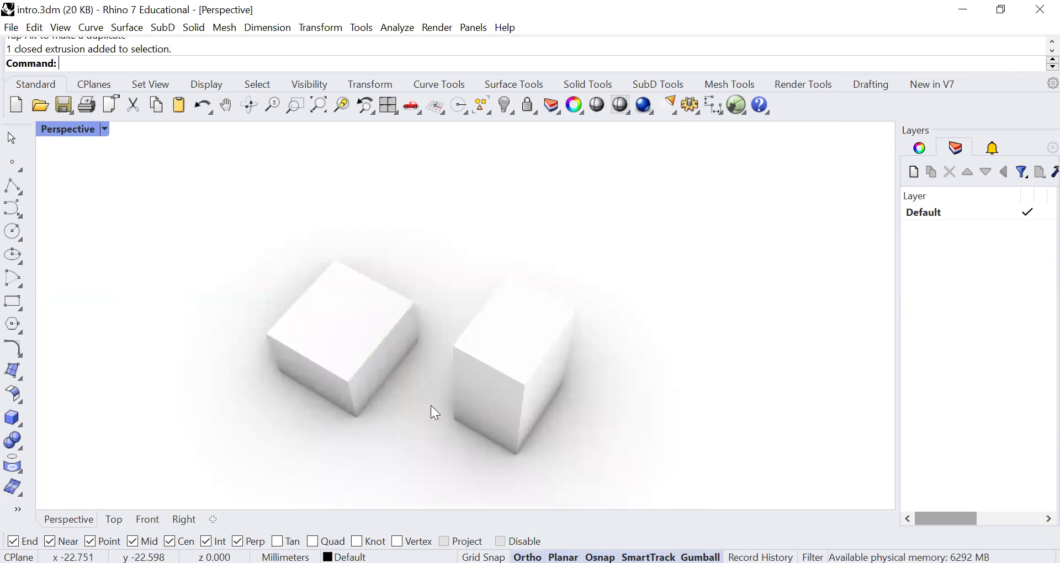
pyautogui.moveTo(452, 332); pyautogui.dragTo(438, 360, button='right')
pyautogui.press('Right')
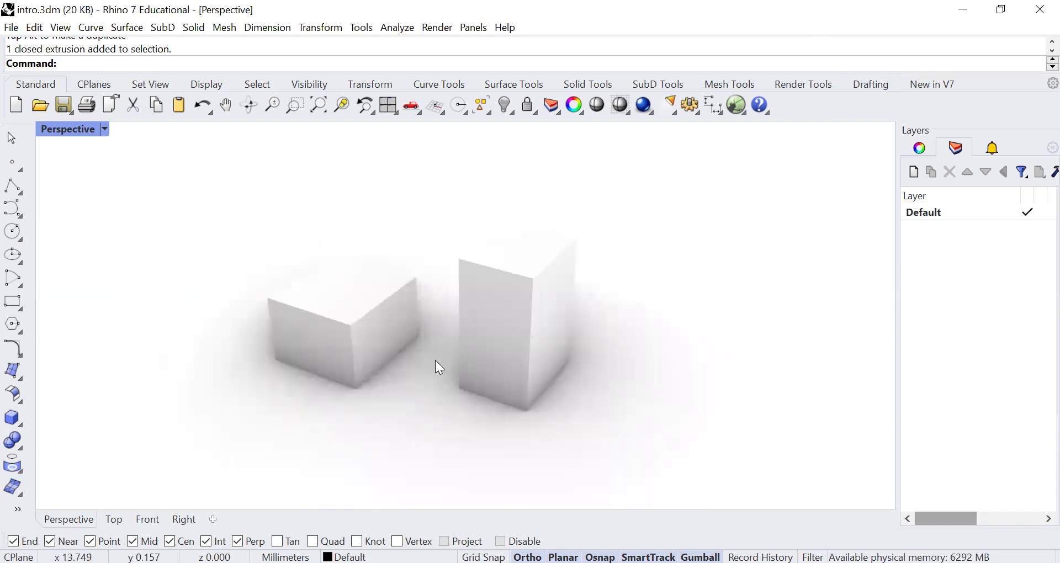